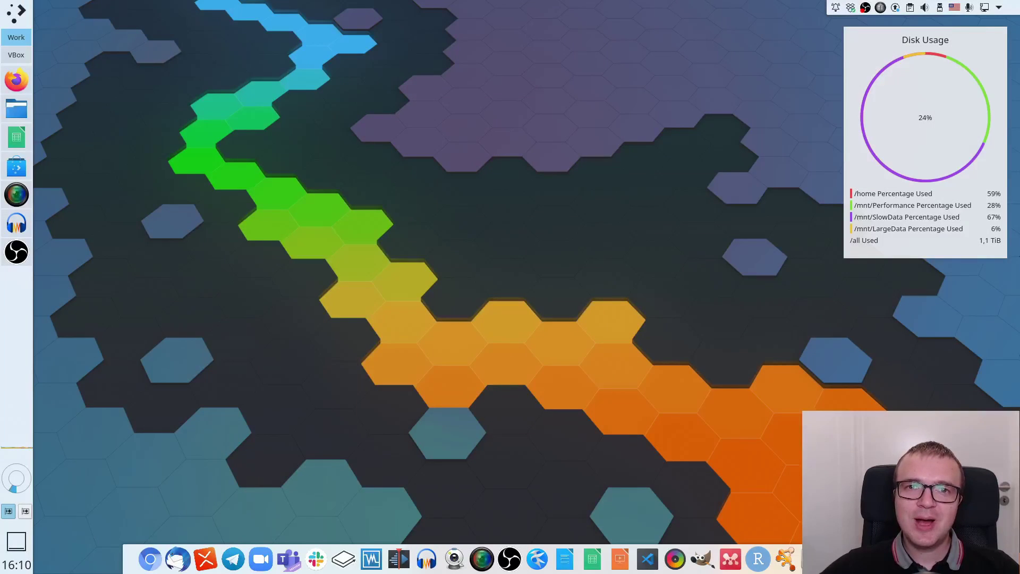
- Open SimpleScreenRecorder from the left dock
{"action": "left_click", "coordinate": [24, 197]}
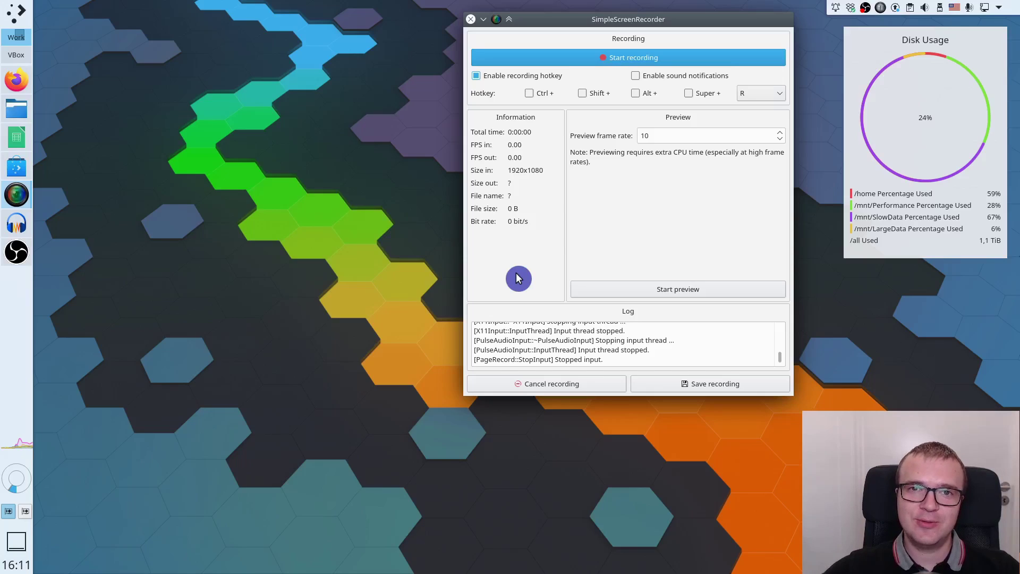
- Launch Audacity, switch between it and SimpleScreenRecorder, then minimize Audacity
{"action": "left_click", "coordinate": [16, 223]}
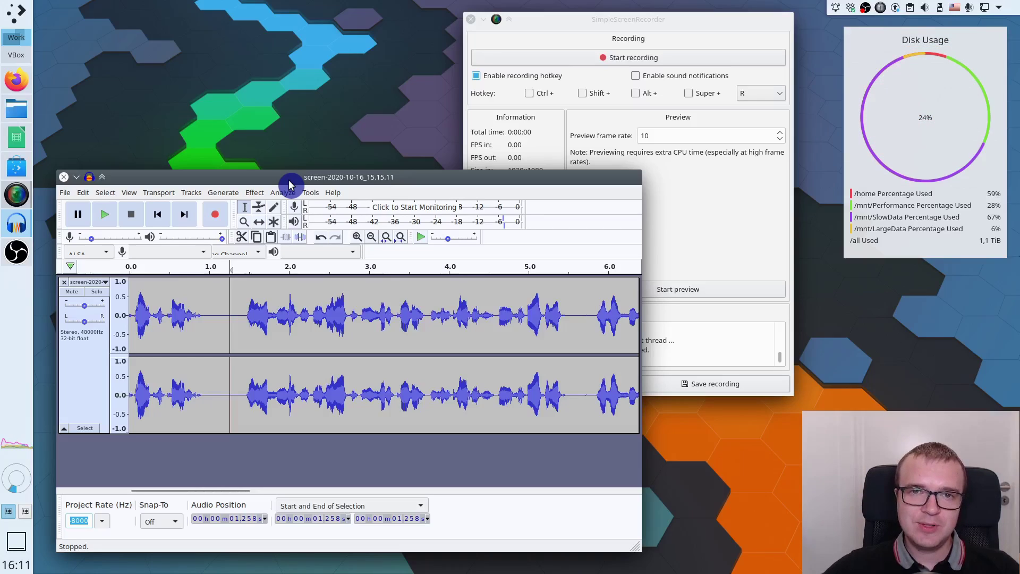
{"action": "left_click", "coordinate": [631, 29]}
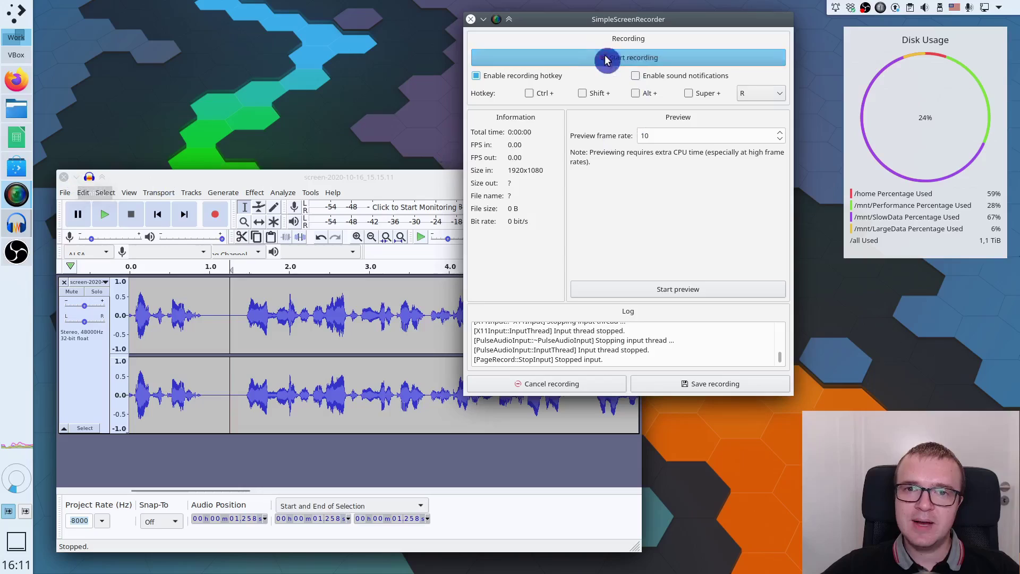
{"action": "left_click", "coordinate": [345, 182]}
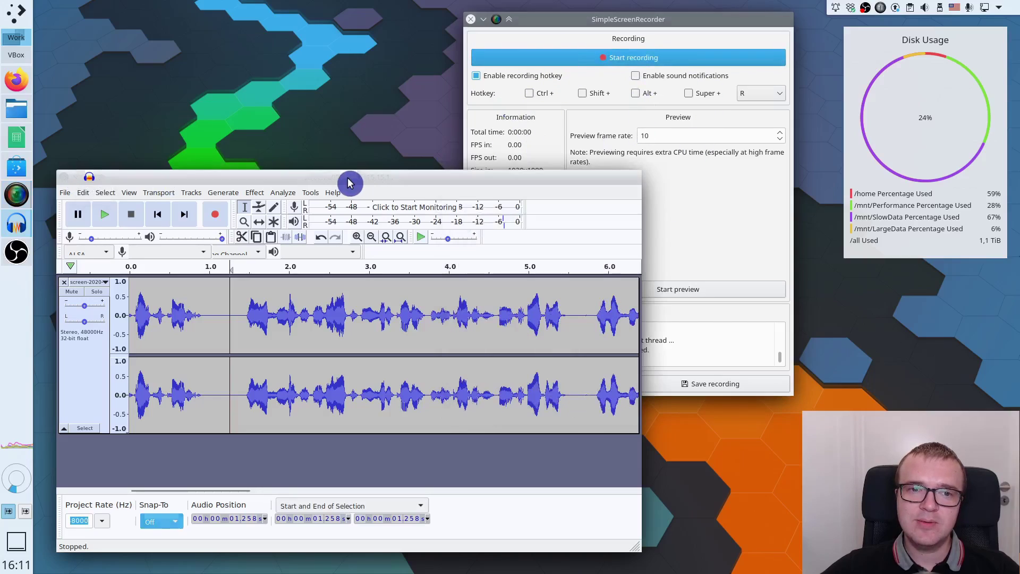
{"action": "mouse_move", "coordinate": [444, 569]}
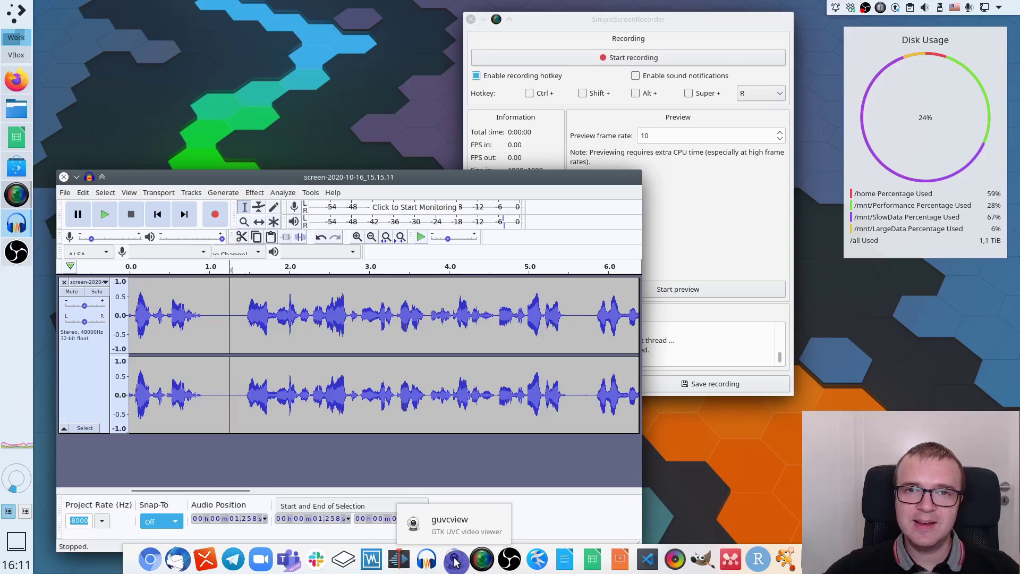
{"action": "left_click", "coordinate": [455, 562]}
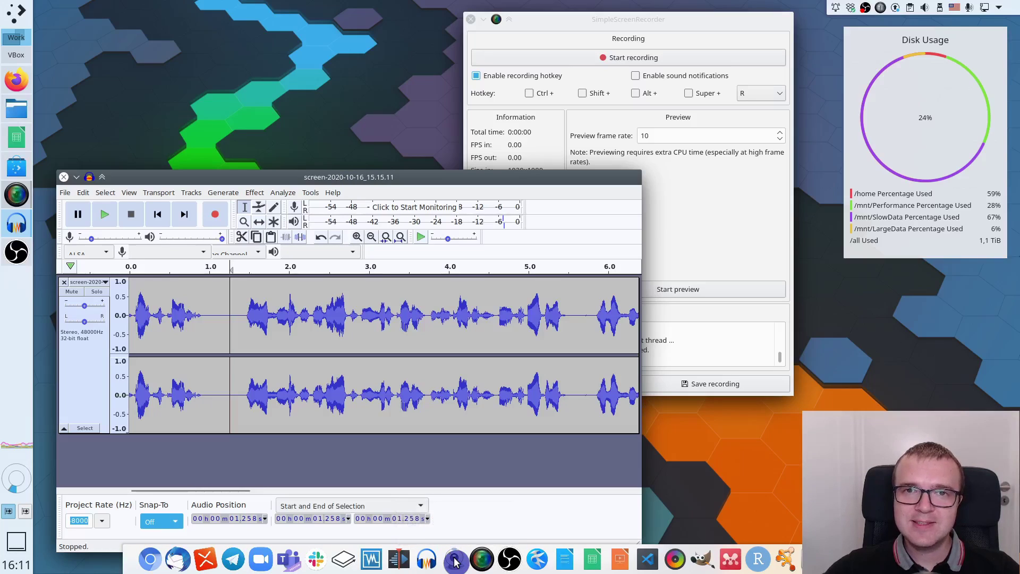
{"action": "left_click", "coordinate": [75, 177]}
- Minimize SimpleScreenRecorder, launch OBS Studio, and nudge its window slightly down and right
{"action": "left_click", "coordinate": [483, 19]}
{"action": "left_click", "coordinate": [27, 256]}
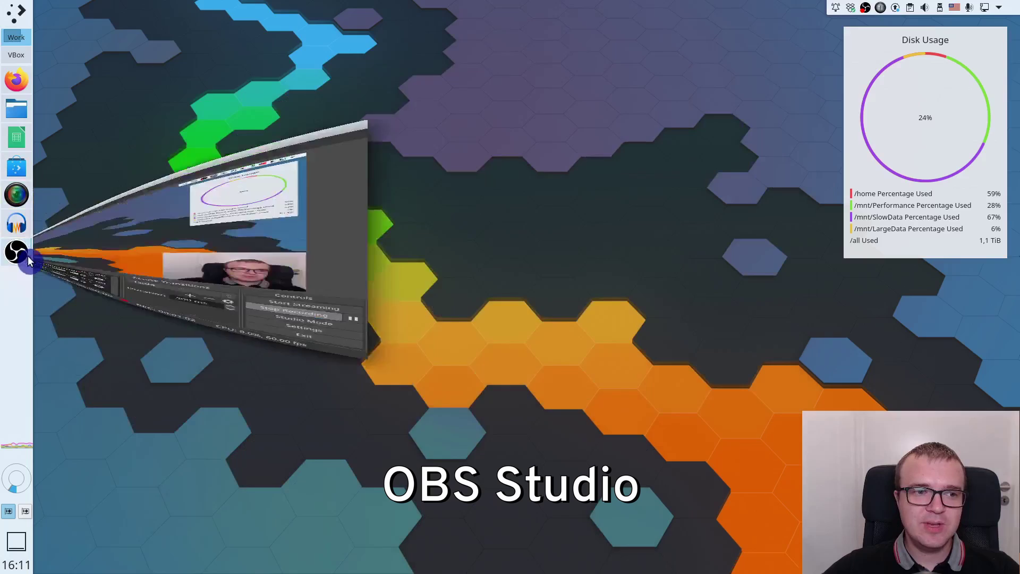
{"action": "left_click_drag", "start_coordinate": [489, 16], "coordinate": [508, 33]}
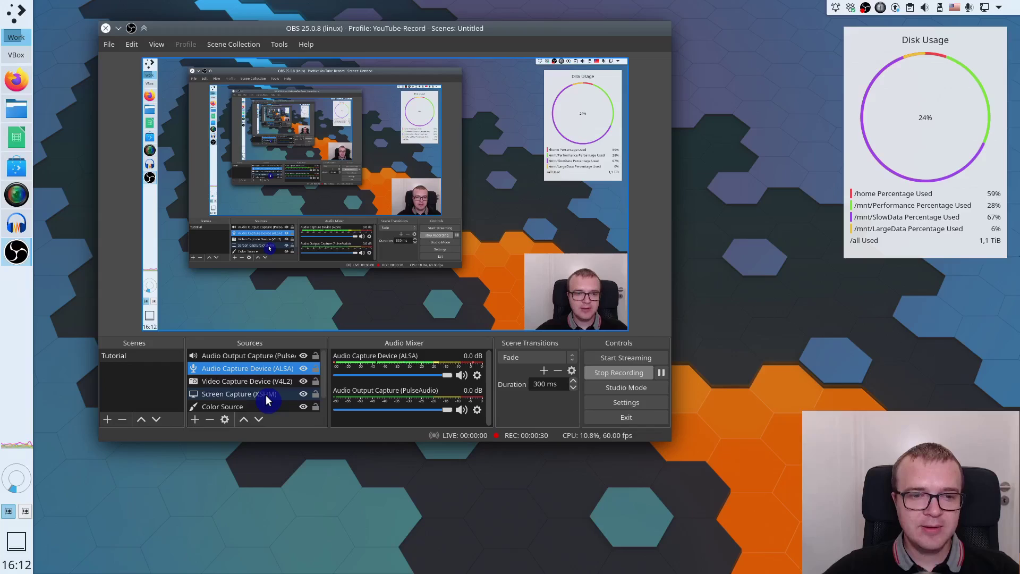
{"action": "left_click", "coordinate": [194, 419]}
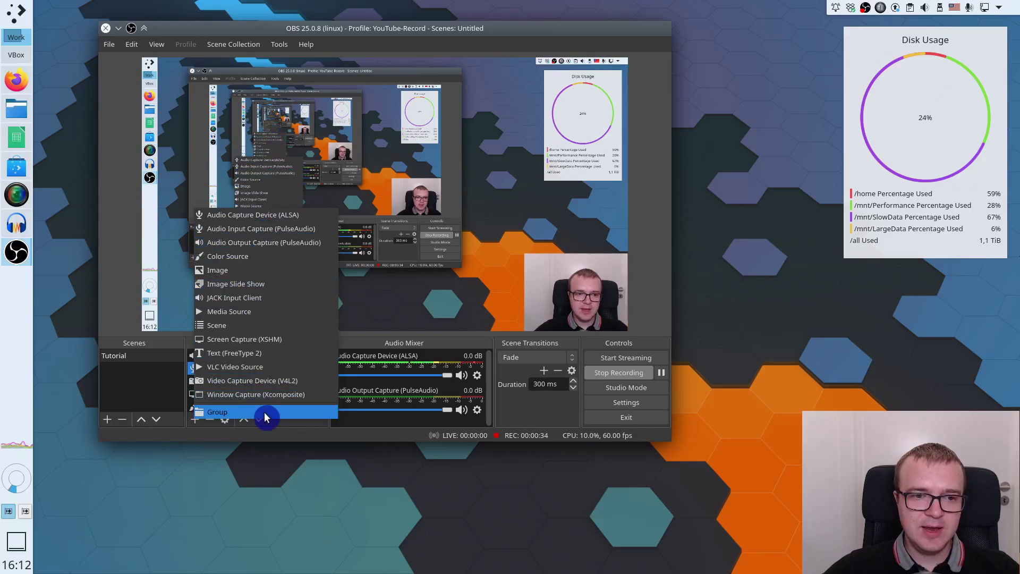
{"action": "left_click", "coordinate": [295, 433]}
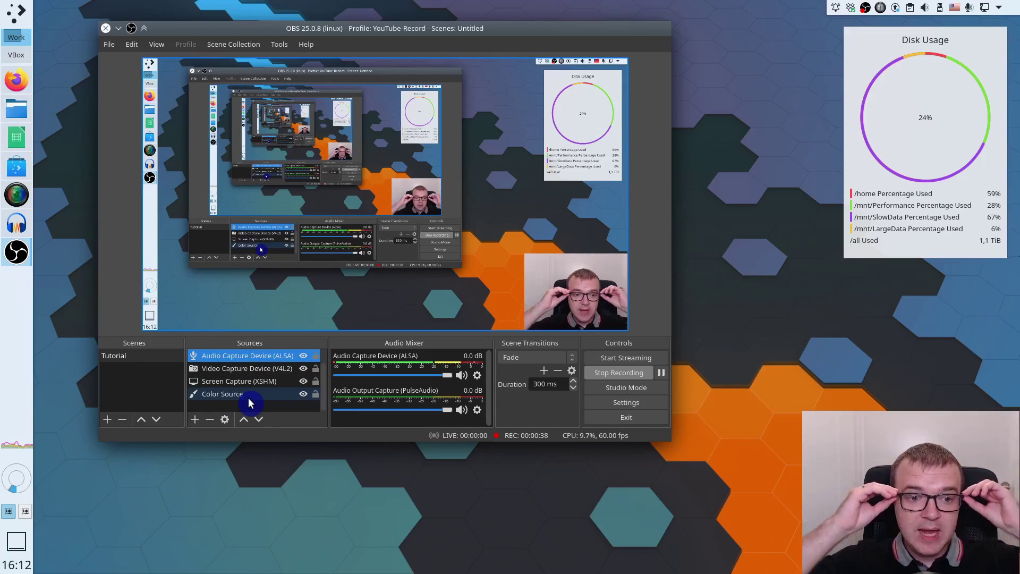
{"action": "left_click", "coordinate": [253, 398]}
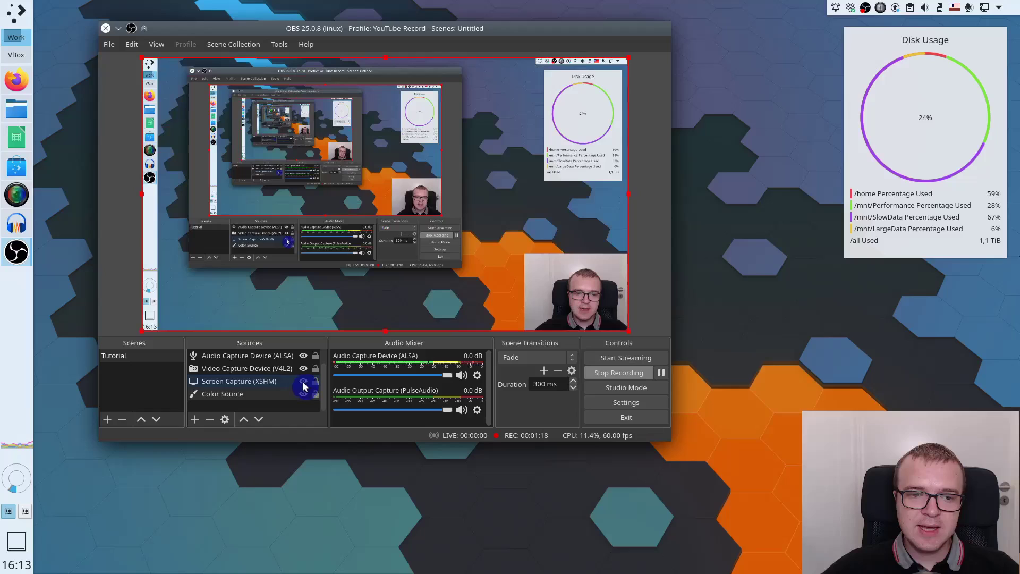
- Select the Screen Capture (XSHM) source and bring up its context menu
{"action": "left_click", "coordinate": [244, 383]}
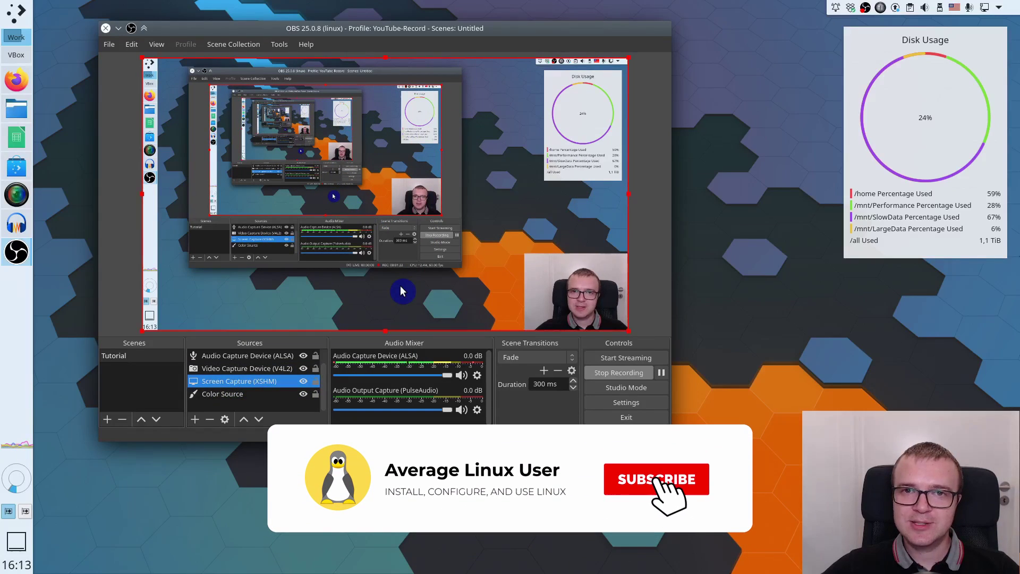
{"action": "left_click", "coordinate": [197, 421]}
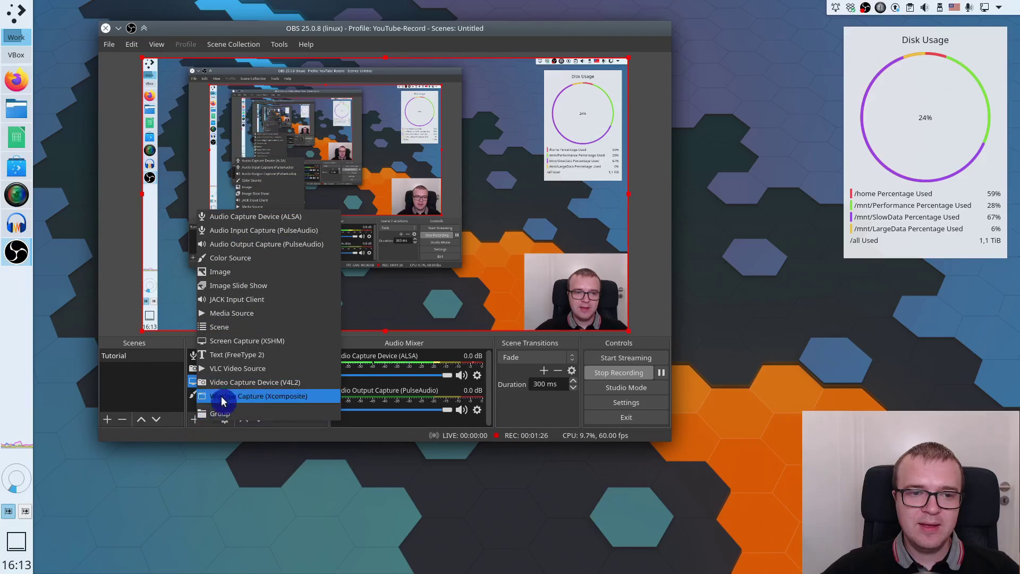
{"action": "left_click", "coordinate": [167, 351]}
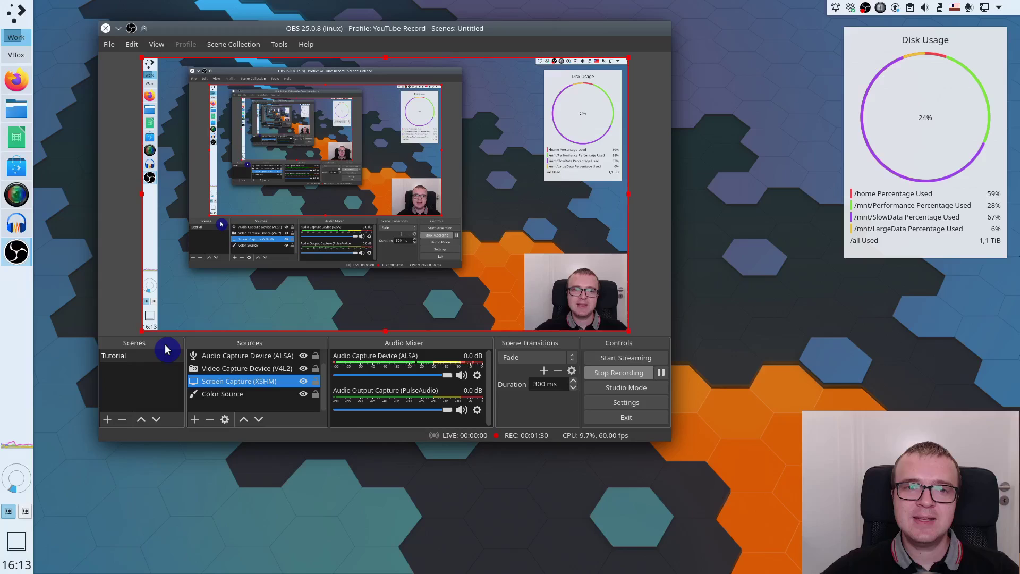
{"action": "right_click", "coordinate": [229, 384]}
- Open Screen Capture properties, keep Screen HDMI-1, and cancel without saving changes
{"action": "left_click", "coordinate": [248, 381]}
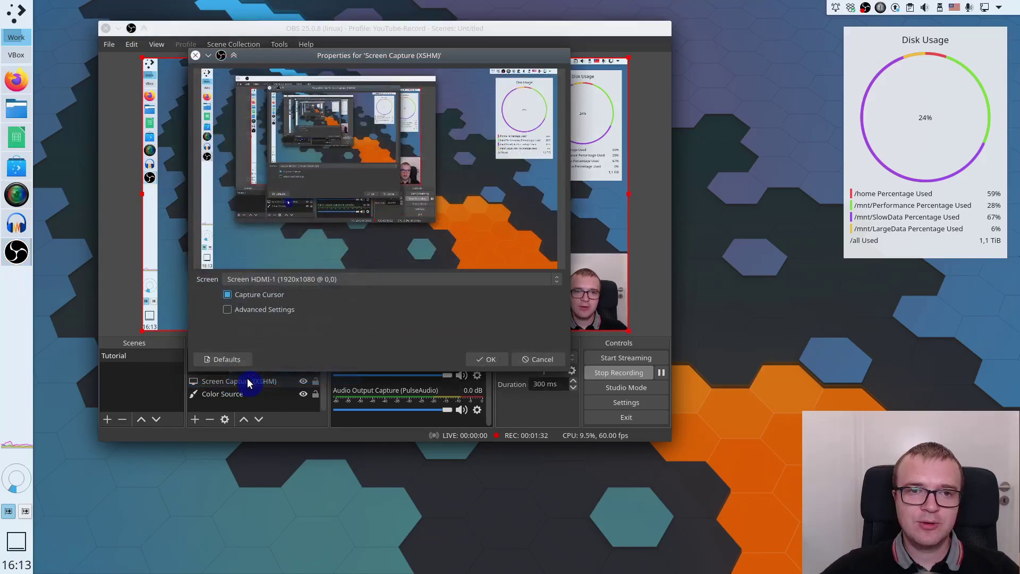
{"action": "left_click", "coordinate": [270, 280]}
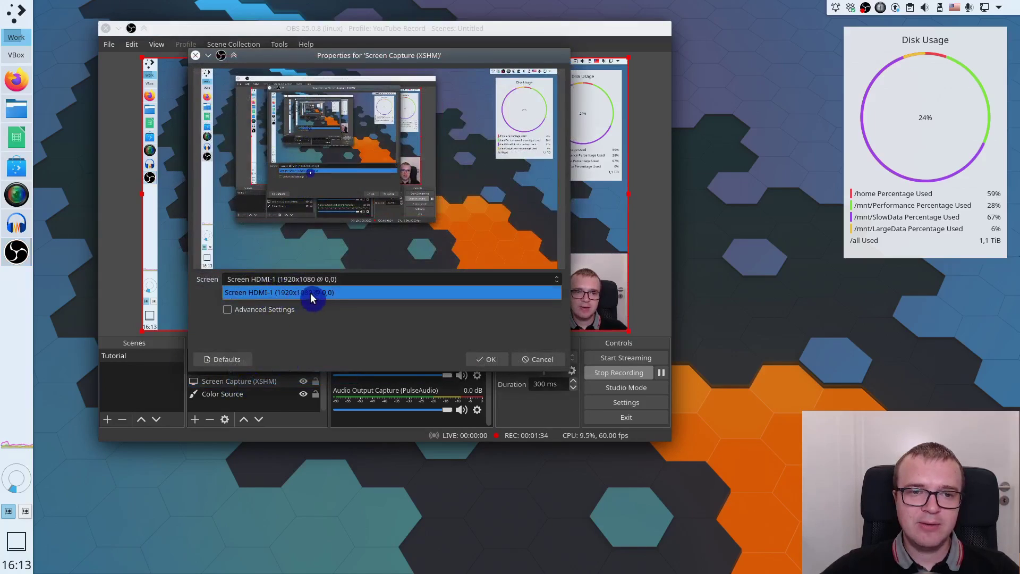
{"action": "left_click", "coordinate": [335, 346]}
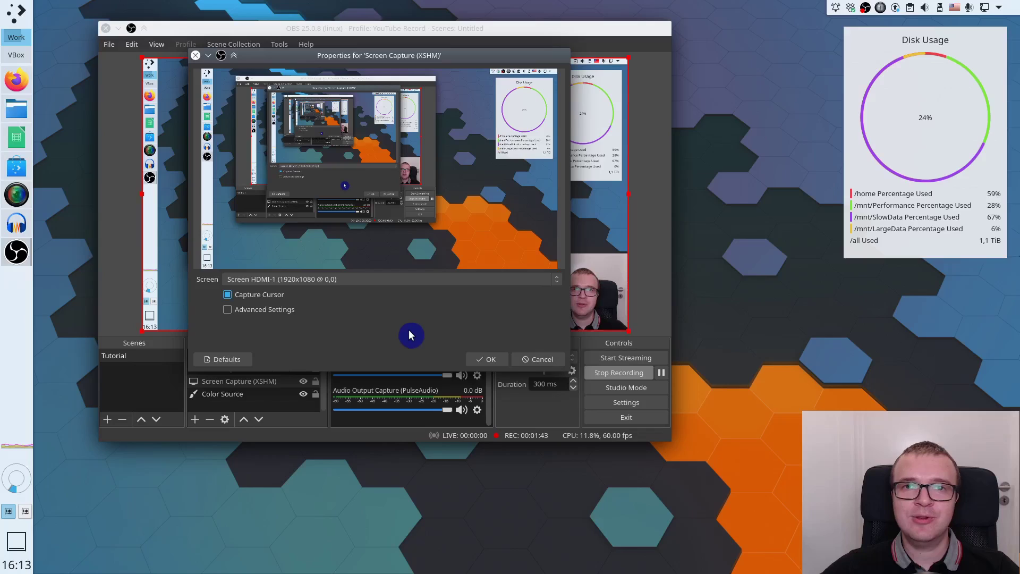
{"action": "left_click", "coordinate": [540, 359]}
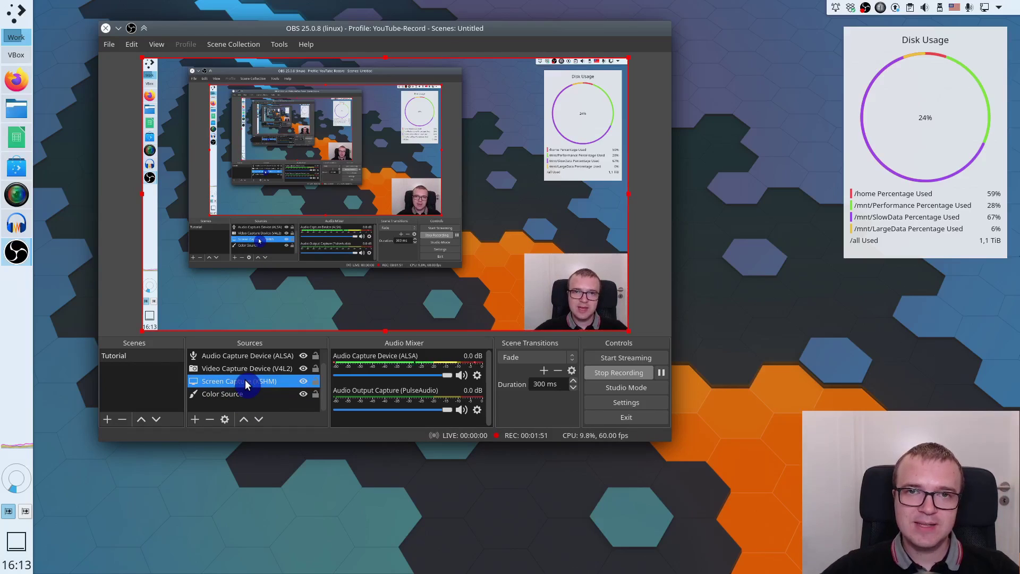
{"action": "scroll", "coordinate": [246, 385], "scroll_direction": "up", "scroll_amount": 1}
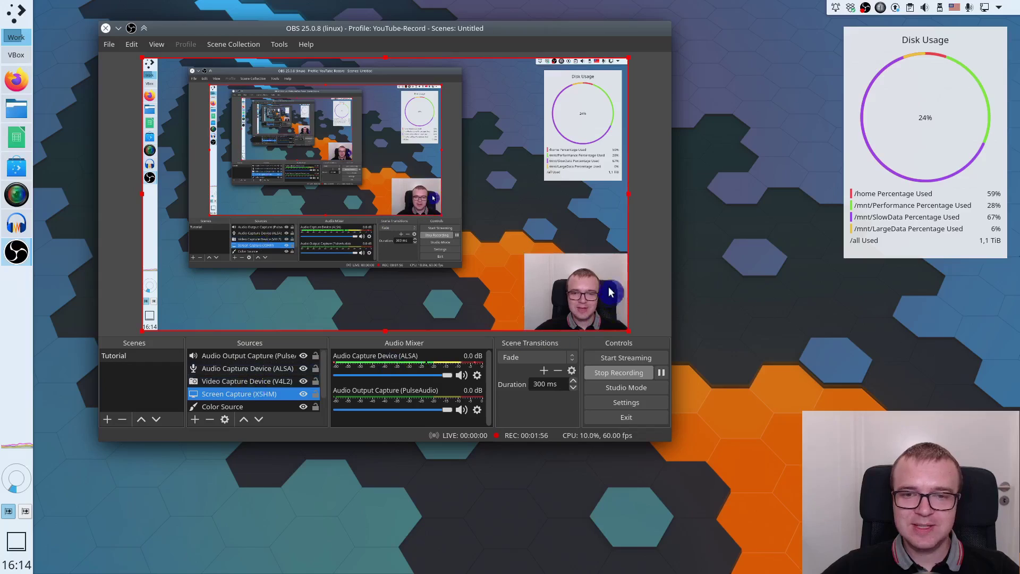
{"action": "left_click", "coordinate": [254, 381]}
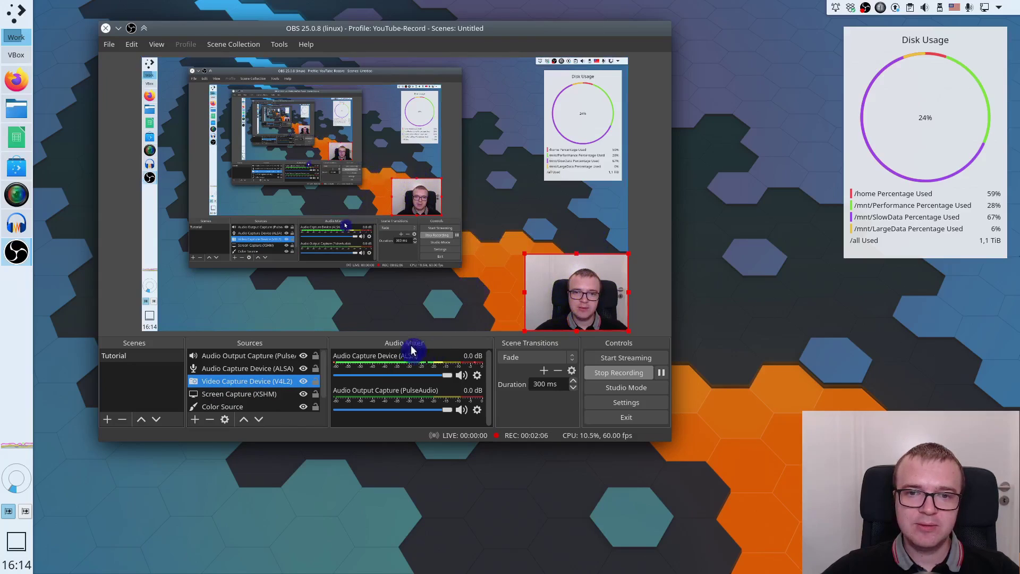
{"action": "right_click", "coordinate": [268, 385]}
{"action": "left_click", "coordinate": [197, 420]}
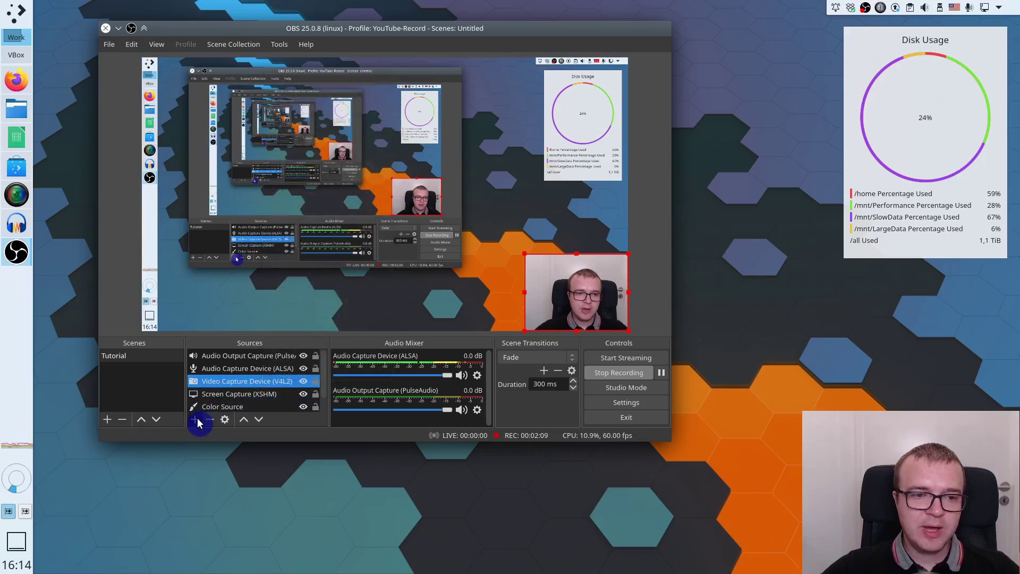
{"action": "left_click", "coordinate": [196, 420]}
{"action": "key", "text": "Escape"}
{"action": "right_click", "coordinate": [253, 380]}
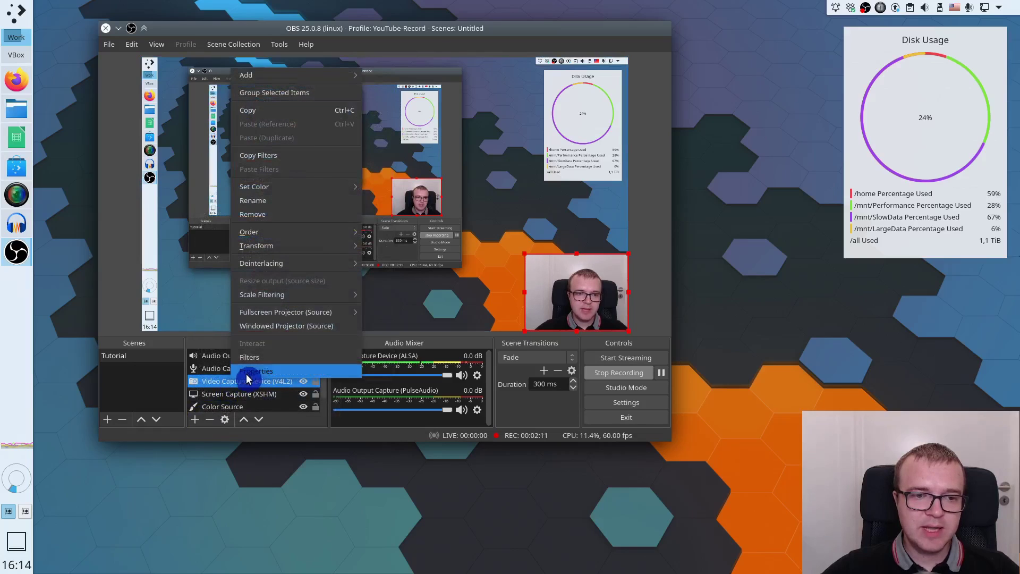
{"action": "left_click", "coordinate": [252, 372]}
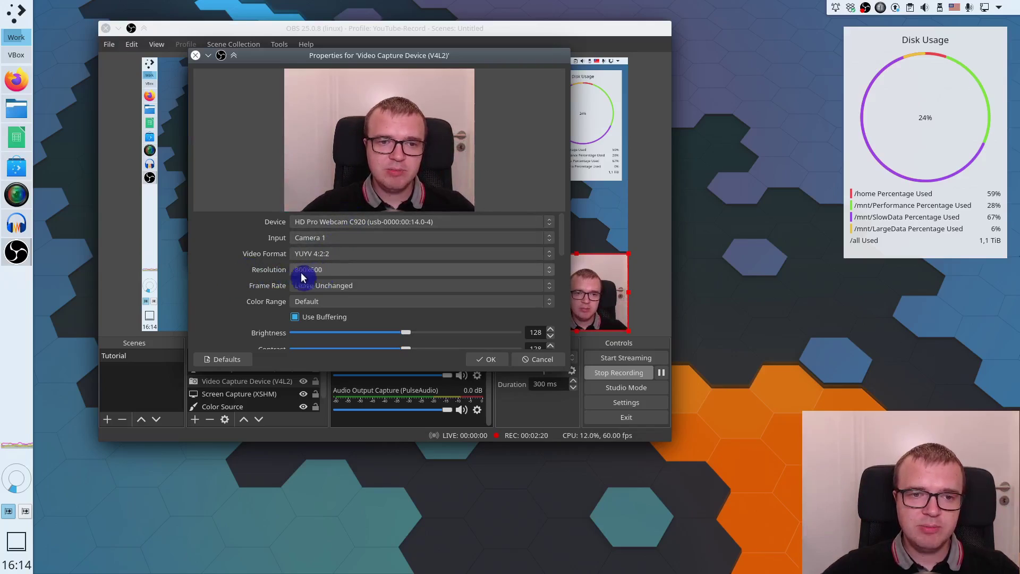
{"action": "scroll", "coordinate": [246, 298], "scroll_direction": "down", "scroll_amount": 2}
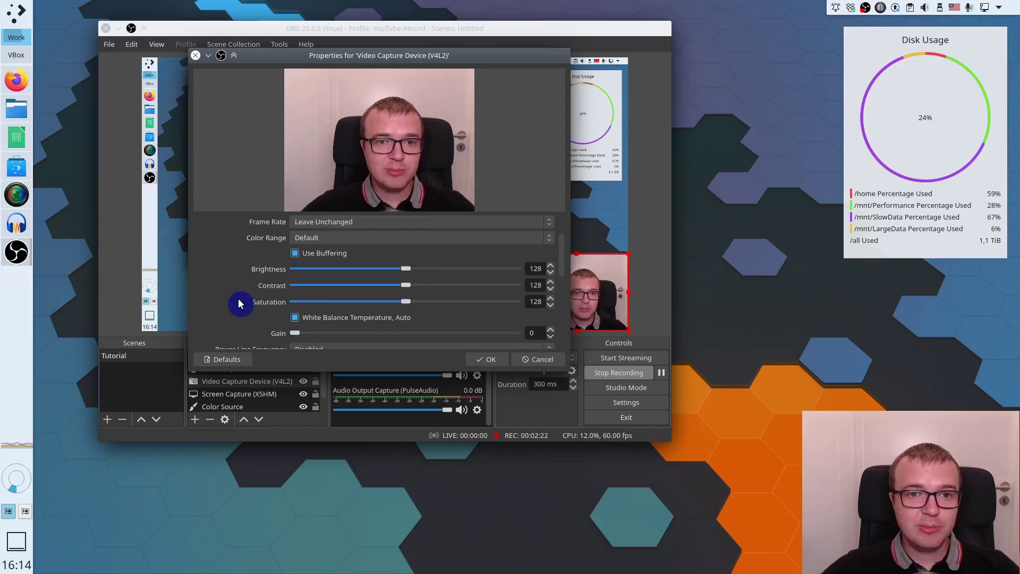
{"action": "scroll", "coordinate": [238, 286], "scroll_direction": "down", "scroll_amount": 2}
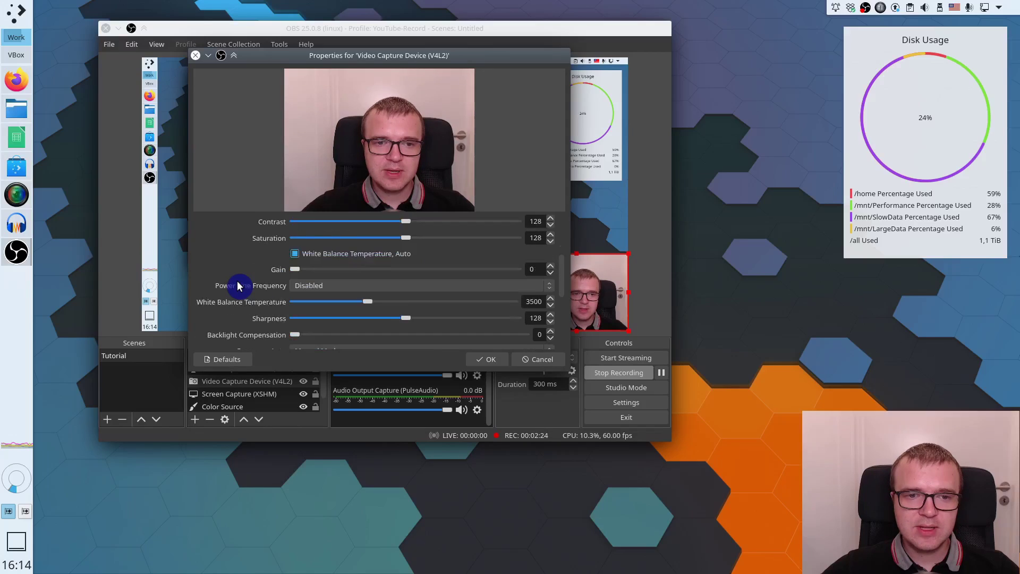
{"action": "scroll", "coordinate": [237, 286], "scroll_direction": "down", "scroll_amount": 5}
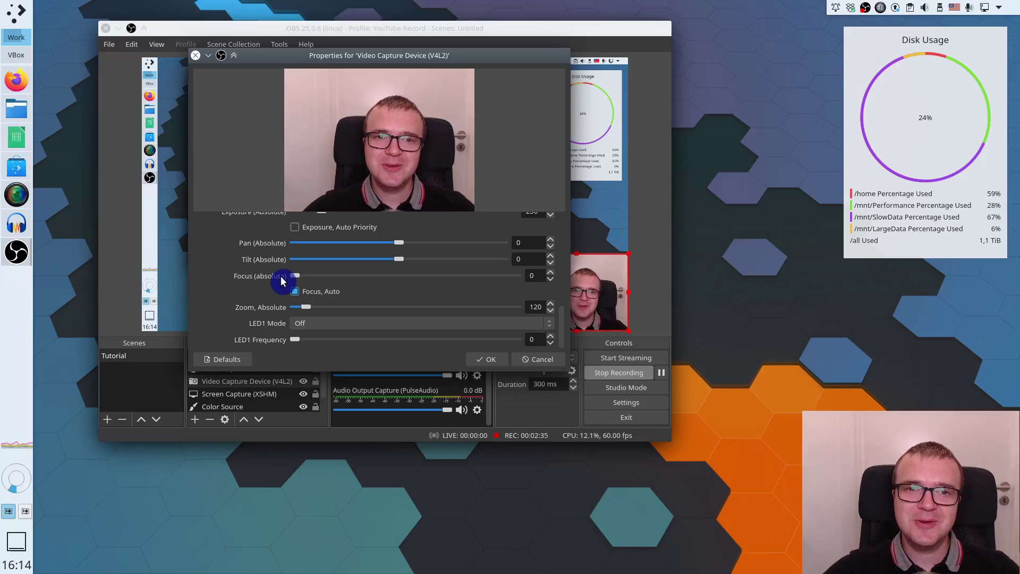
{"action": "left_click", "coordinate": [538, 363]}
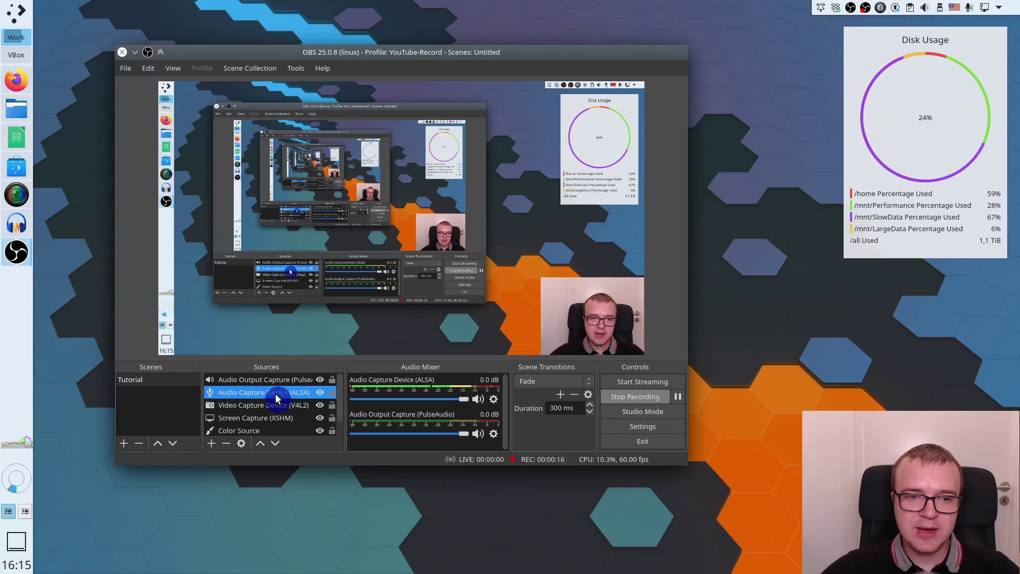
{"action": "right_click", "coordinate": [276, 398]}
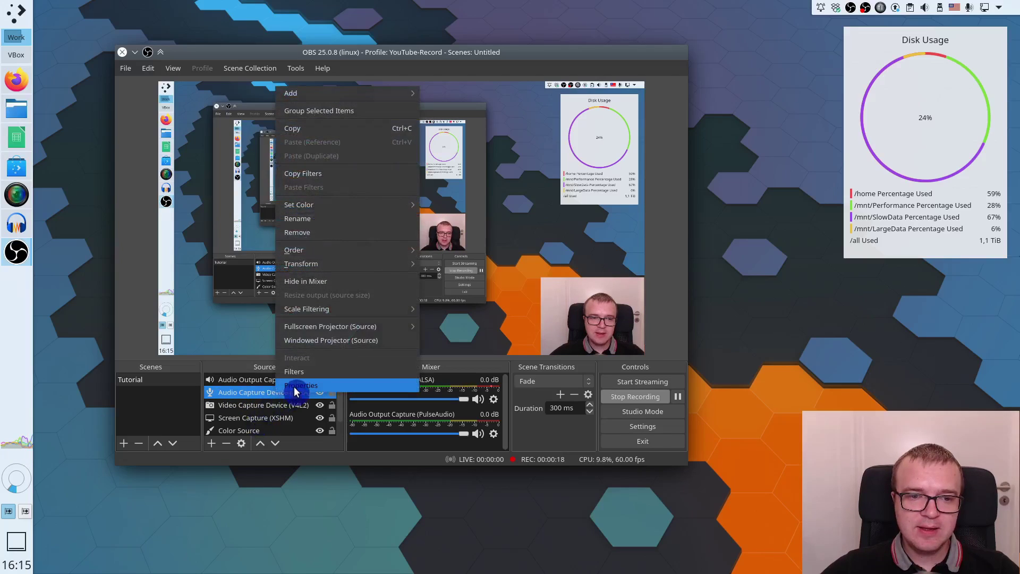
{"action": "left_click", "coordinate": [294, 386]}
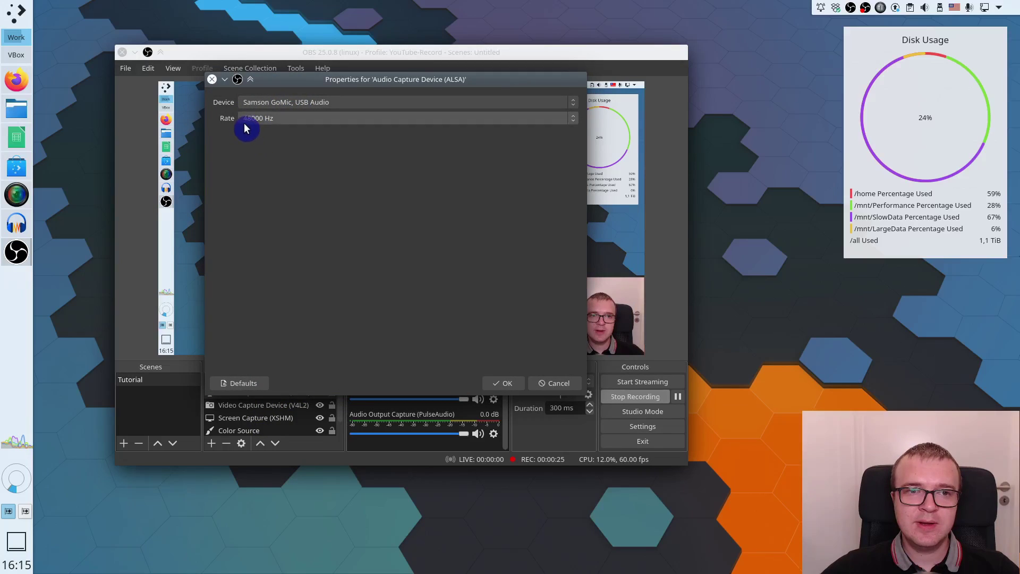
{"action": "left_click", "coordinate": [554, 384]}
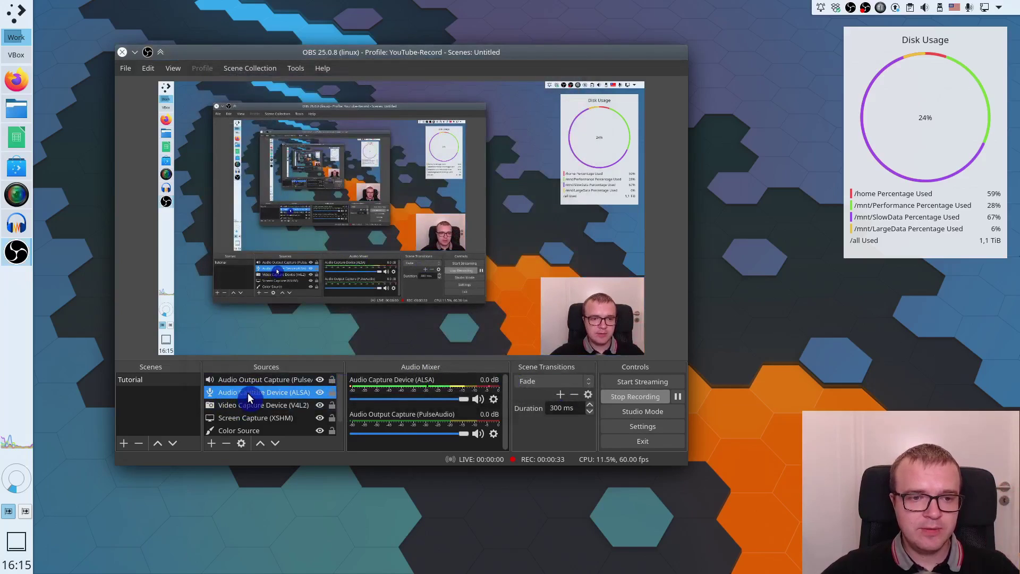
{"action": "right_click", "coordinate": [248, 397]}
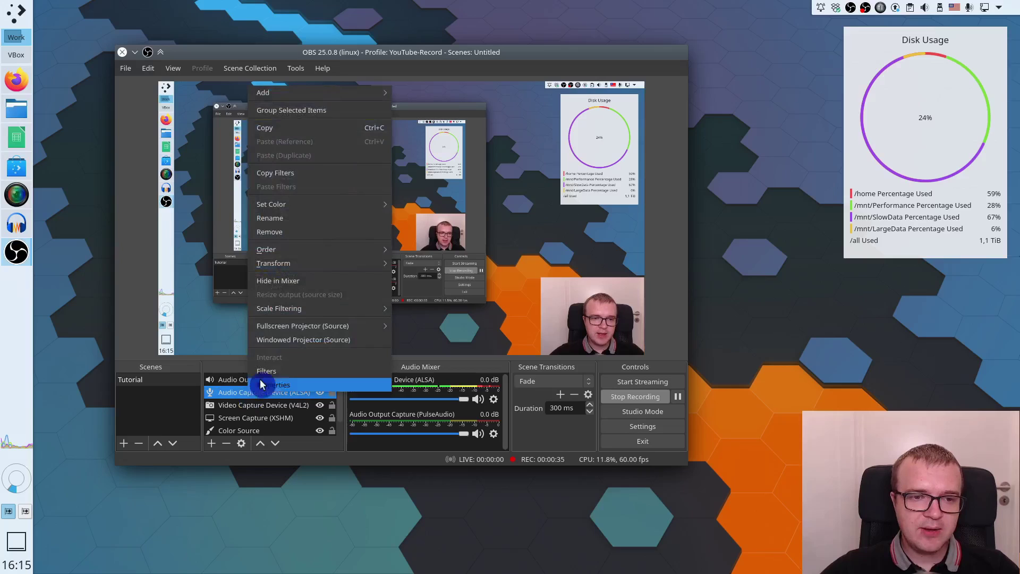
{"action": "left_click", "coordinate": [291, 372]}
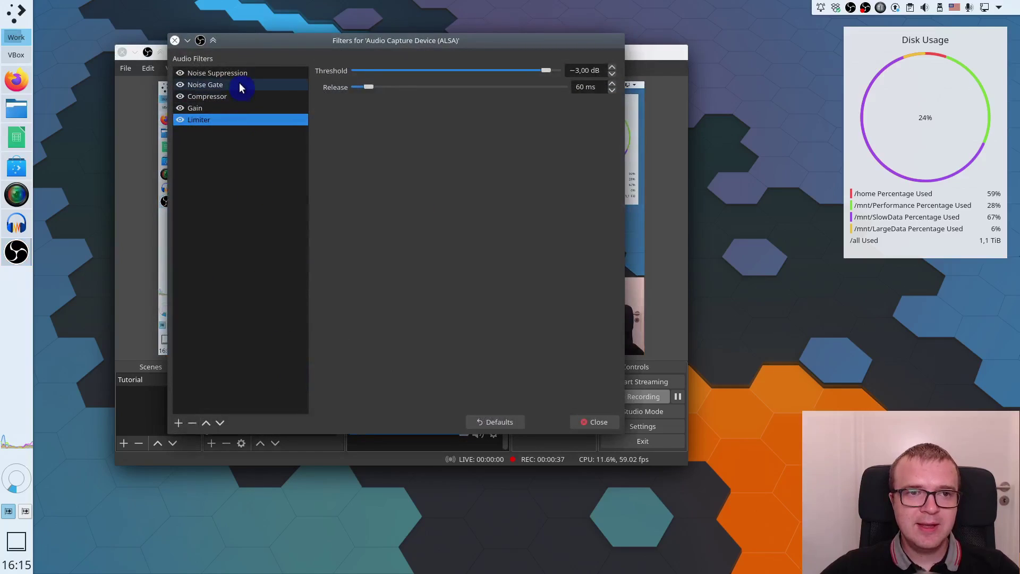
{"action": "left_click", "coordinate": [260, 72]}
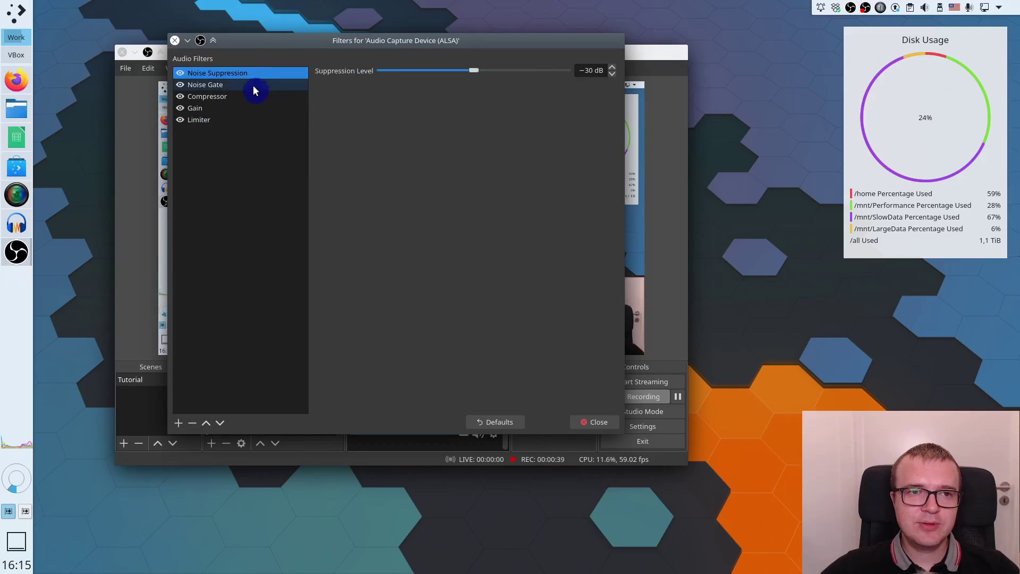
{"action": "left_click", "coordinate": [253, 87]}
{"action": "left_click", "coordinate": [258, 75]}
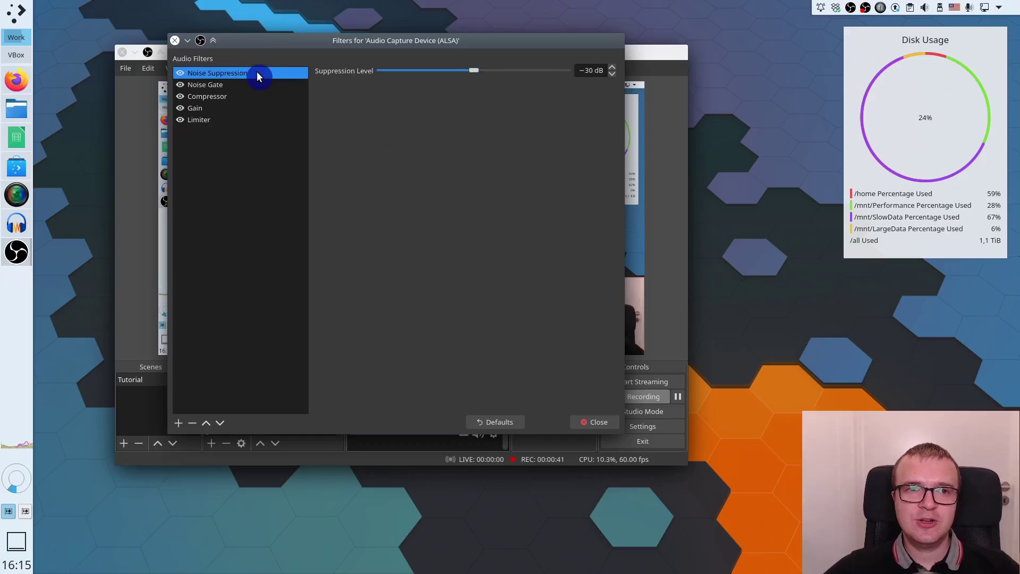
{"action": "left_click", "coordinate": [256, 86]}
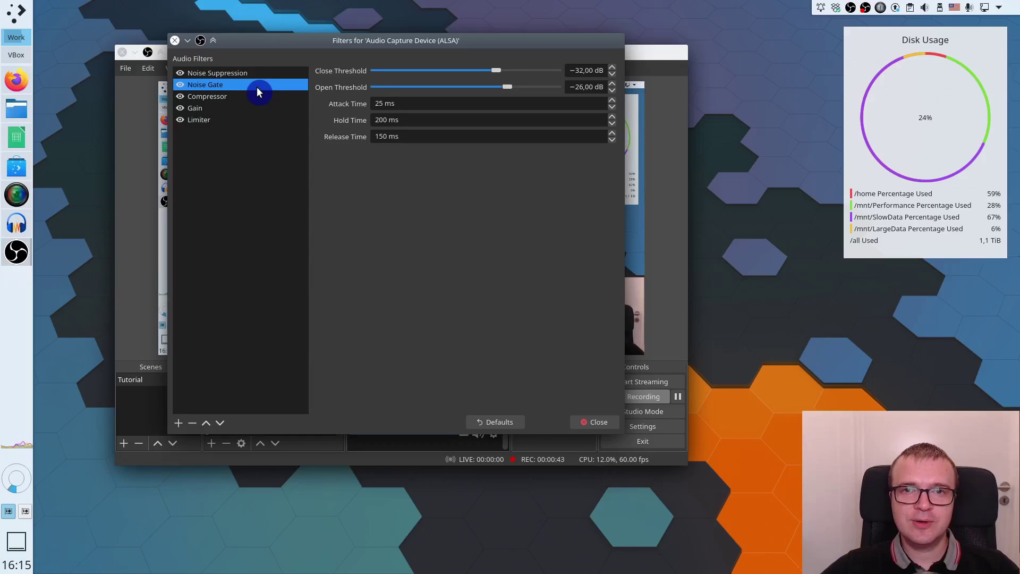
{"action": "left_click", "coordinate": [260, 75]}
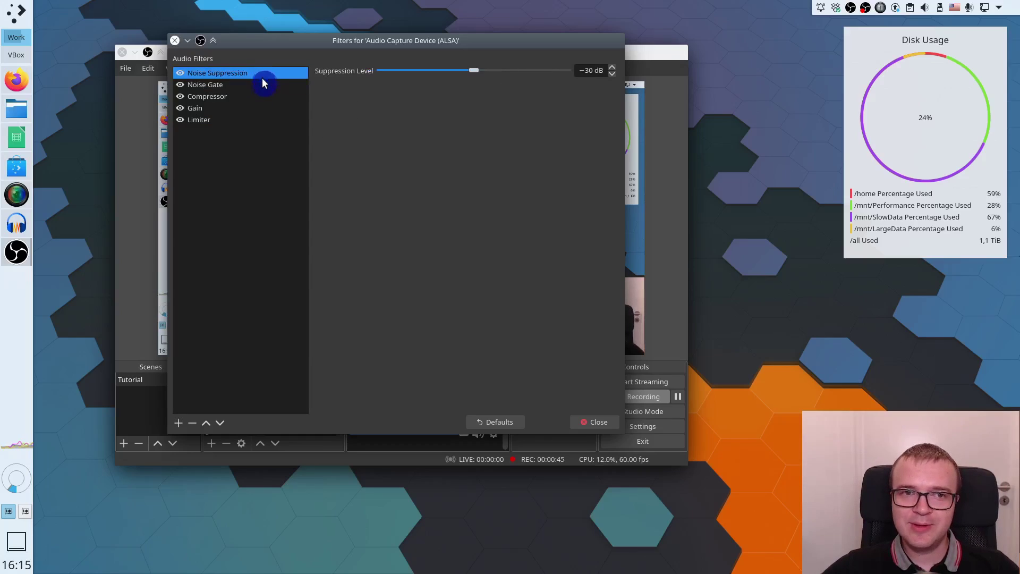
{"action": "left_click", "coordinate": [253, 98]}
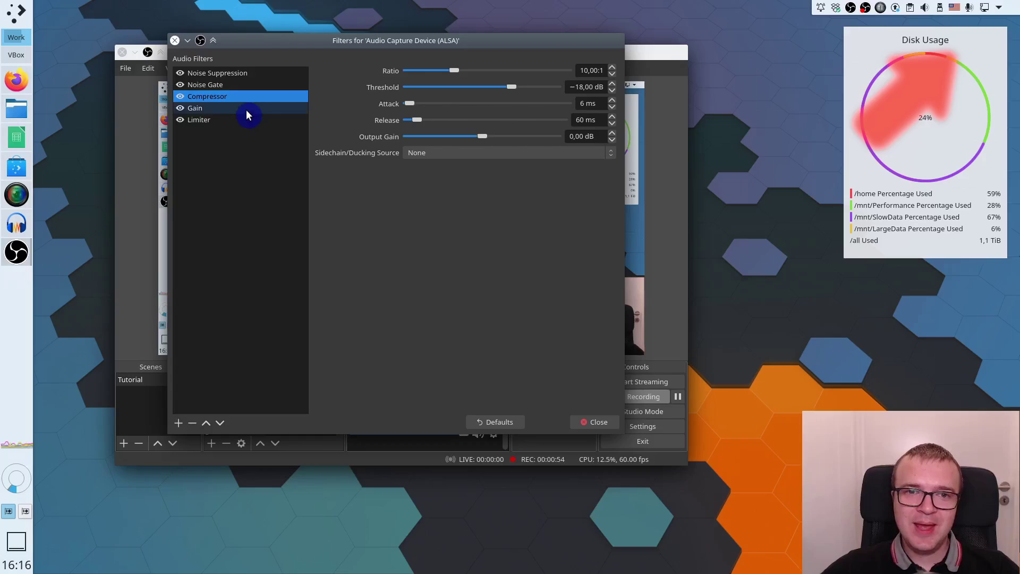
{"action": "left_click", "coordinate": [247, 110]}
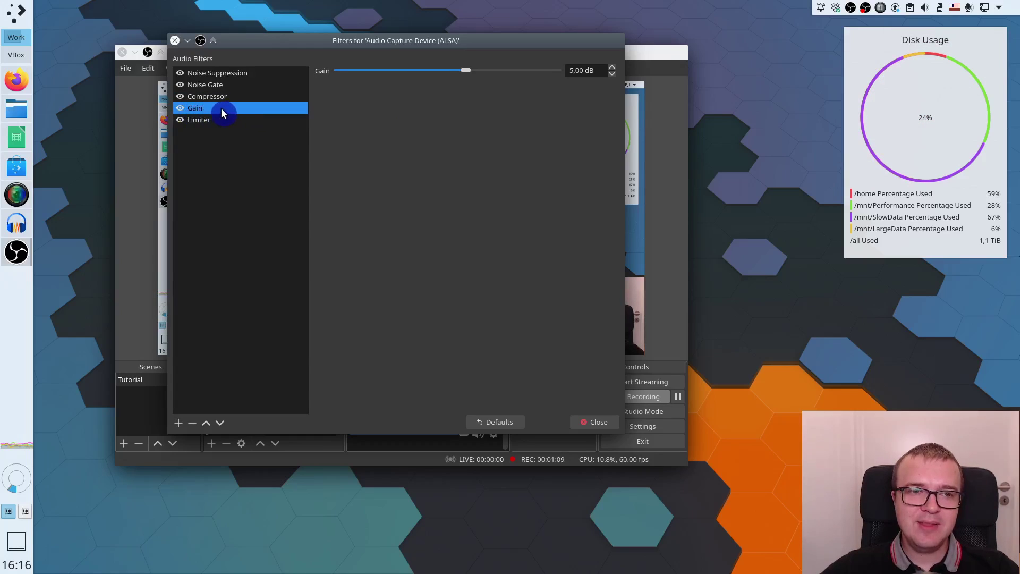
{"action": "left_click", "coordinate": [230, 85]}
{"action": "left_click", "coordinate": [229, 98]}
{"action": "left_click", "coordinate": [222, 108]}
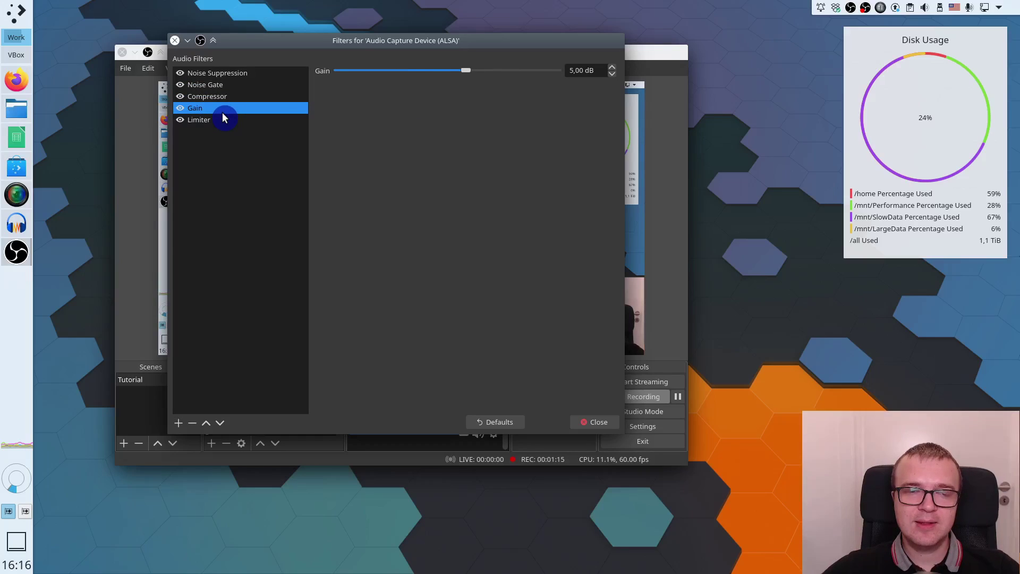
{"action": "left_click", "coordinate": [222, 120]}
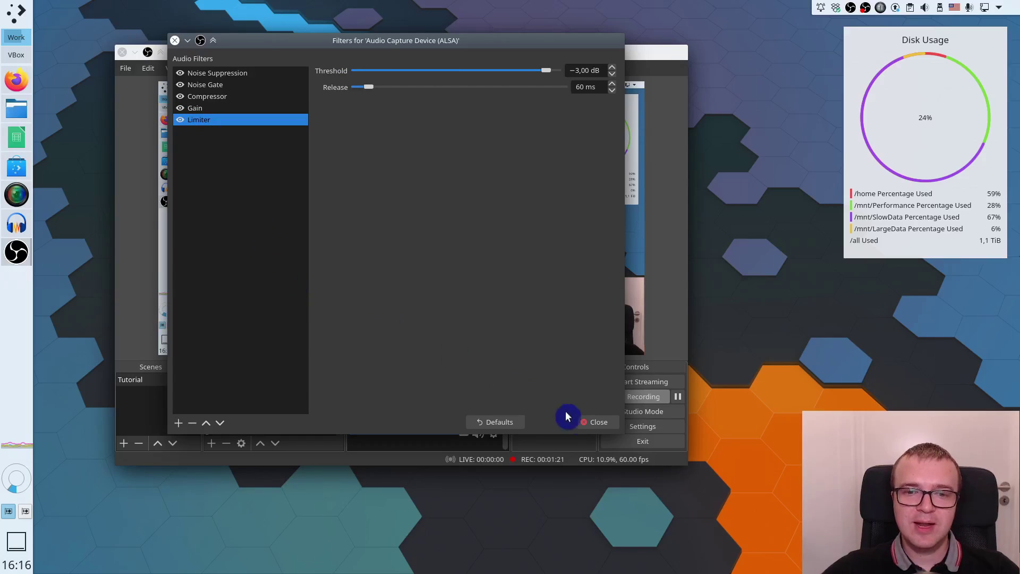
{"action": "left_click", "coordinate": [595, 422]}
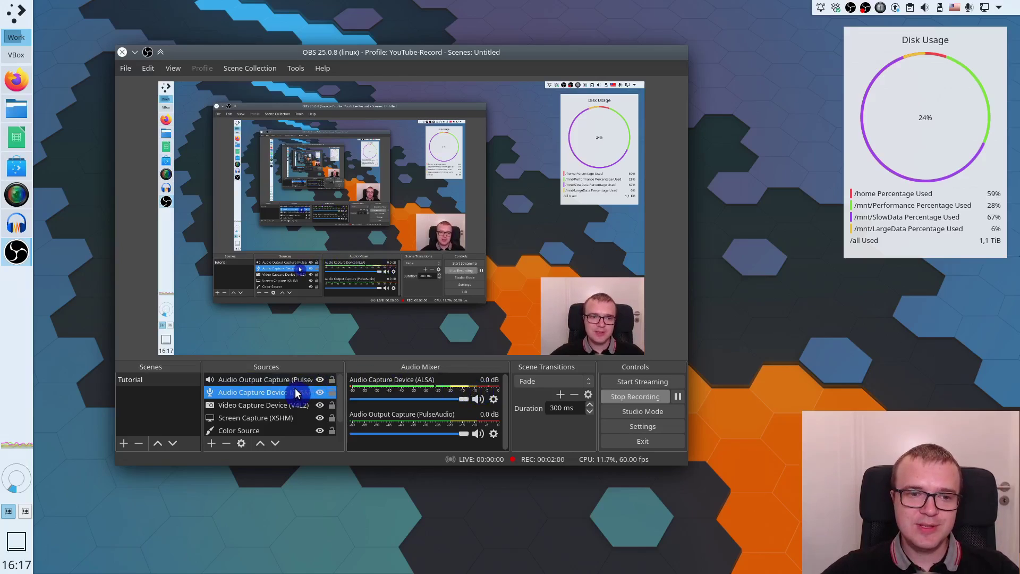
{"action": "left_click_drag", "start_coordinate": [296, 393], "coordinate": [292, 388]}
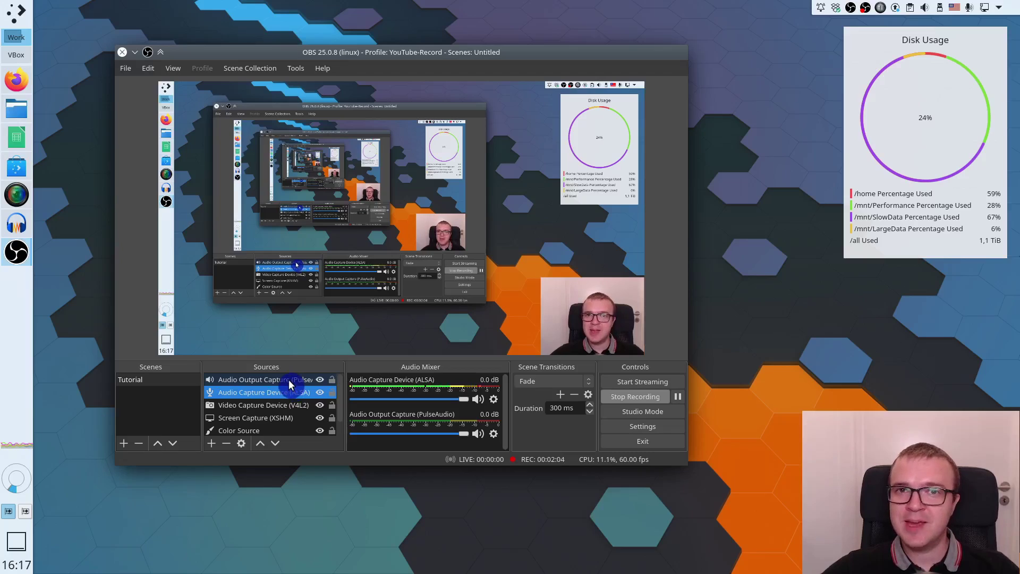
{"action": "left_click", "coordinate": [289, 380]}
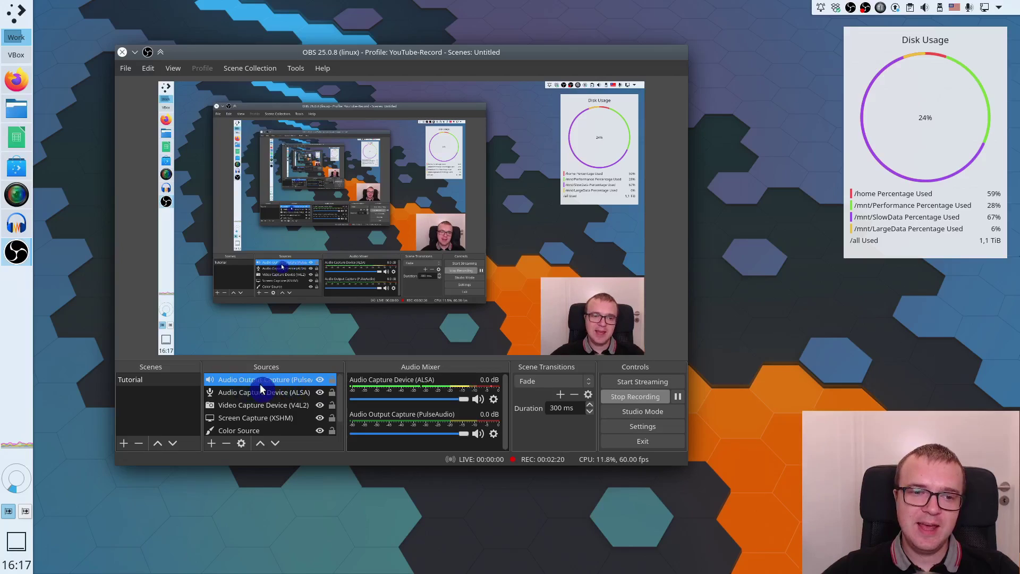
{"action": "left_click", "coordinate": [215, 446]}
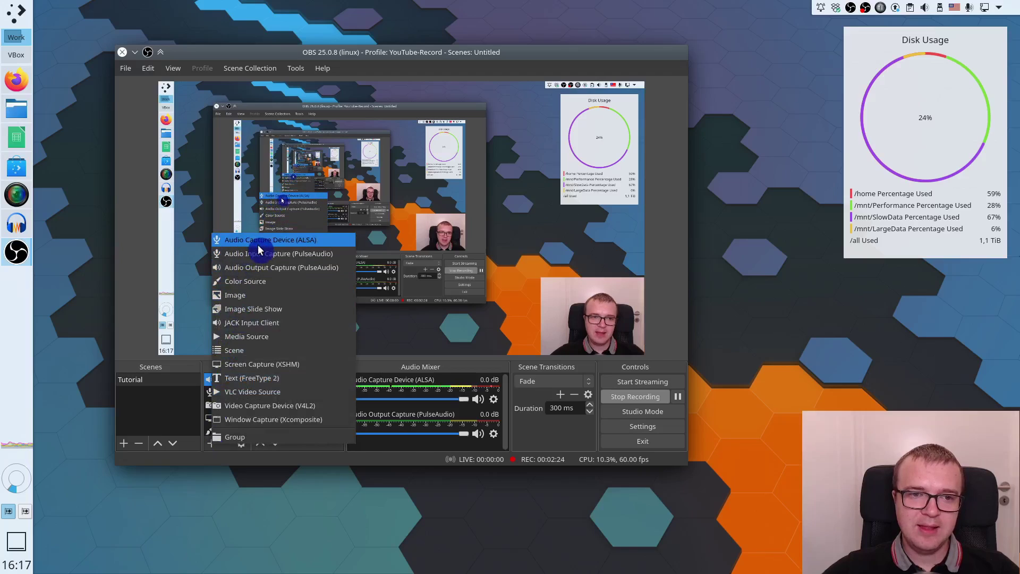
{"action": "left_click", "coordinate": [209, 471]}
{"action": "right_click", "coordinate": [251, 378]}
{"action": "left_click", "coordinate": [266, 372]}
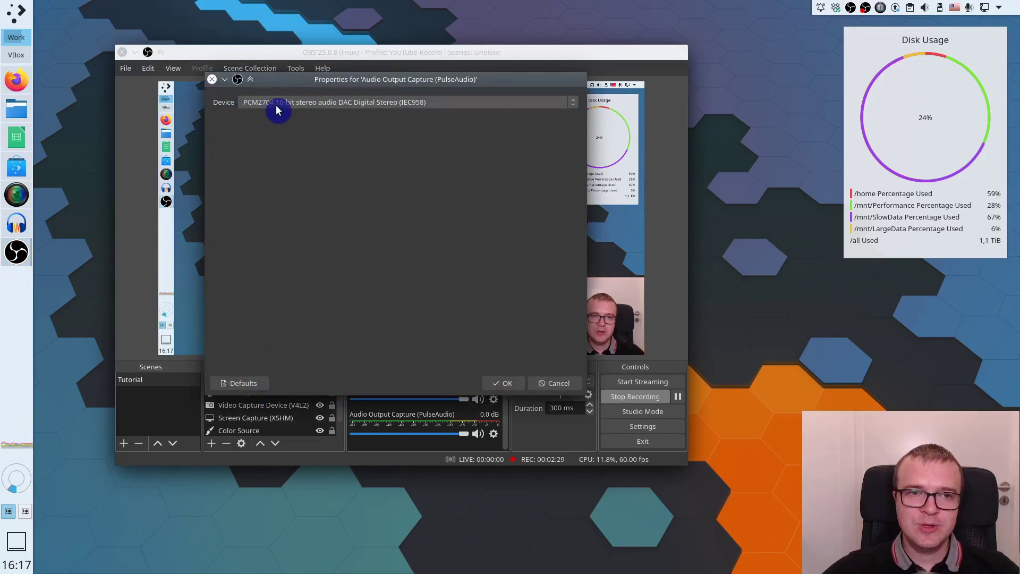
{"action": "left_click", "coordinate": [277, 110]}
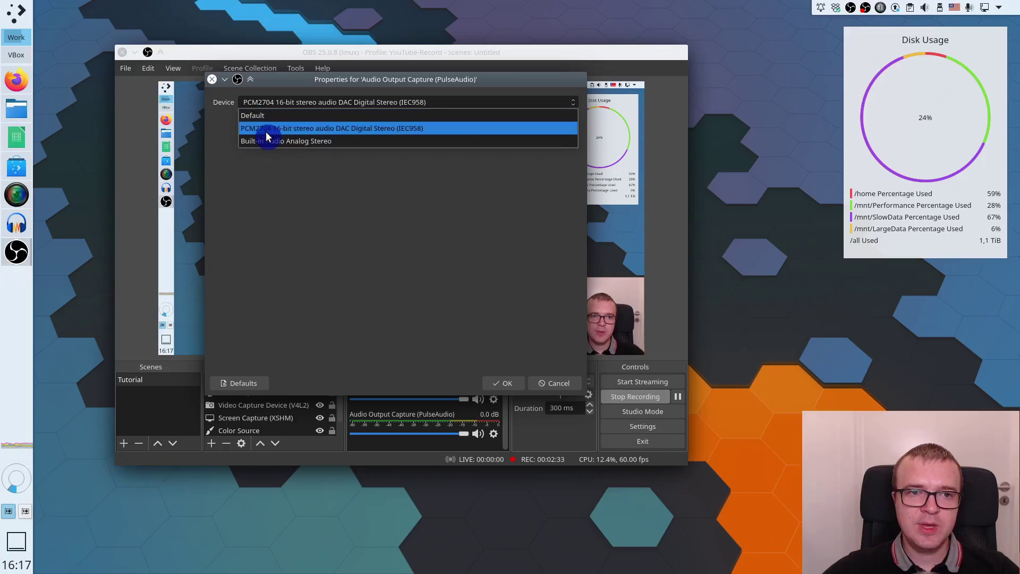
{"action": "left_click", "coordinate": [271, 129]}
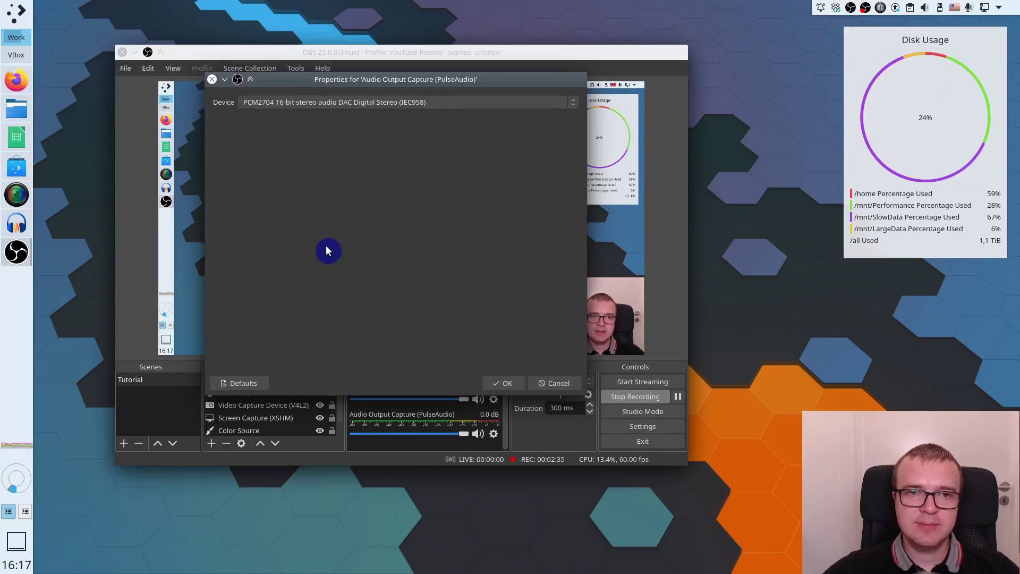
{"action": "left_click", "coordinate": [550, 383]}
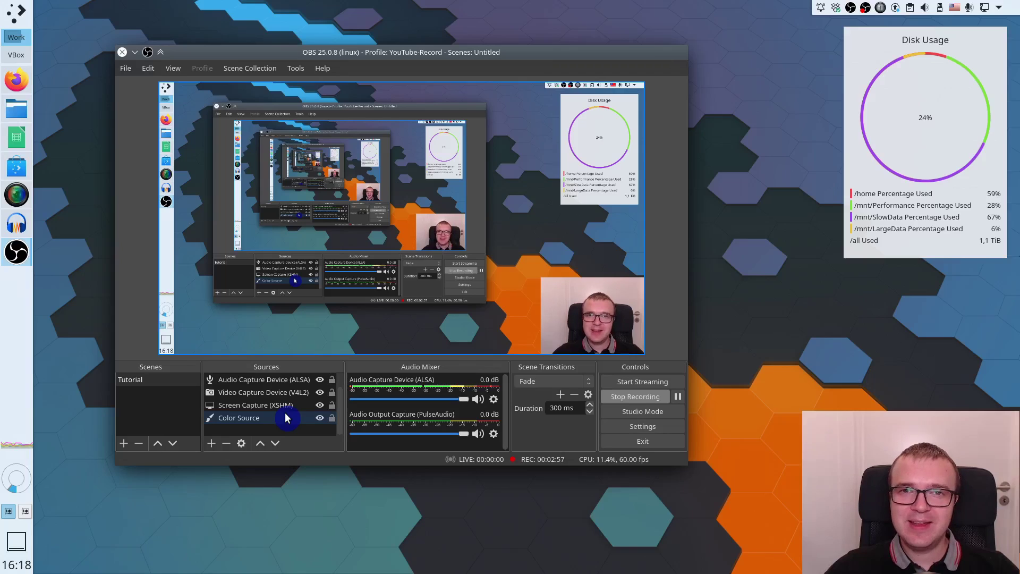
- Minimize the OBS Studio window
{"action": "left_click", "coordinate": [135, 53]}
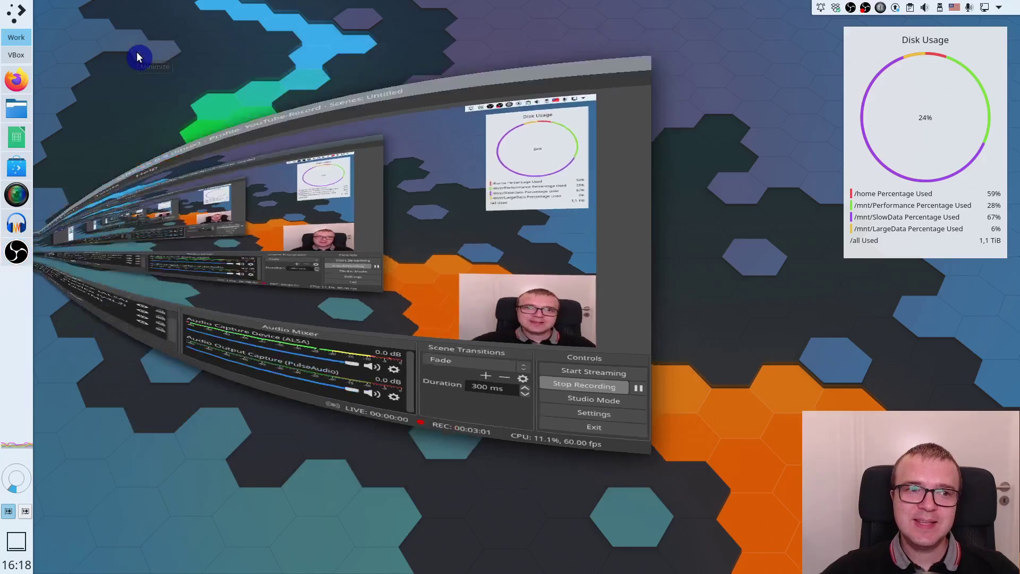
{"action": "left_click", "coordinate": [17, 195]}
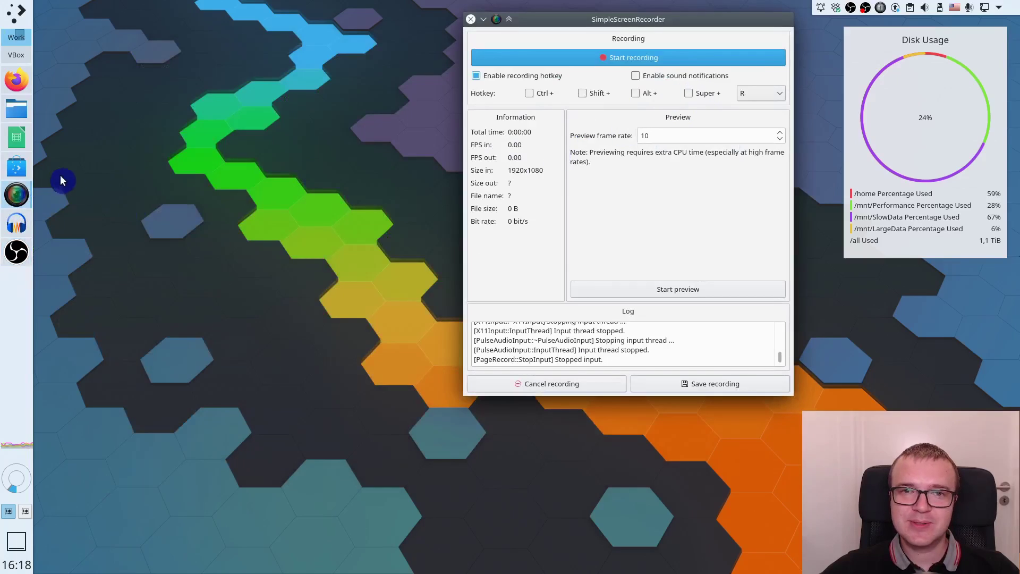
{"action": "left_click", "coordinate": [16, 196]}
{"action": "mouse_move", "coordinate": [829, 571]}
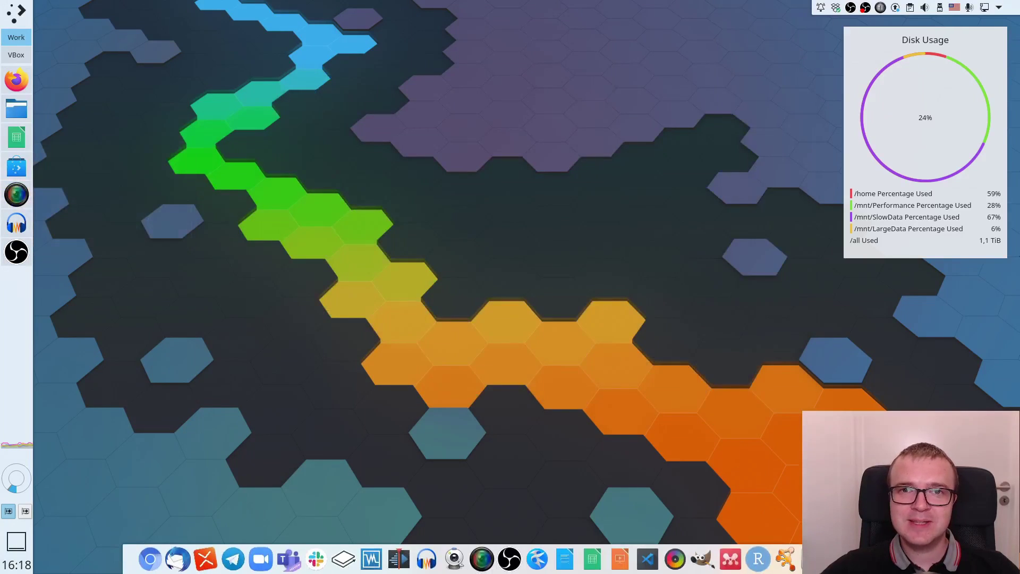